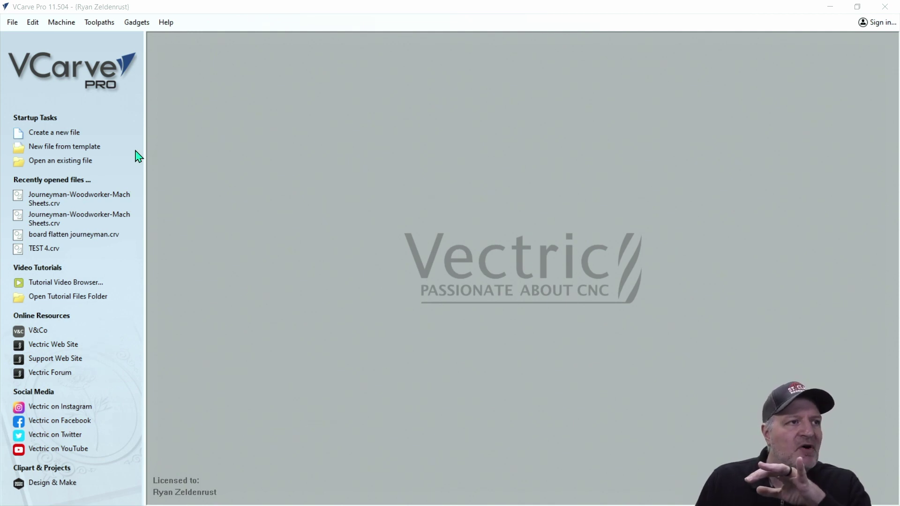
- Start a new job sized 24.0 x 15 inches and 4 inches thick
{"action": "left_click", "coordinate": [70, 132]}
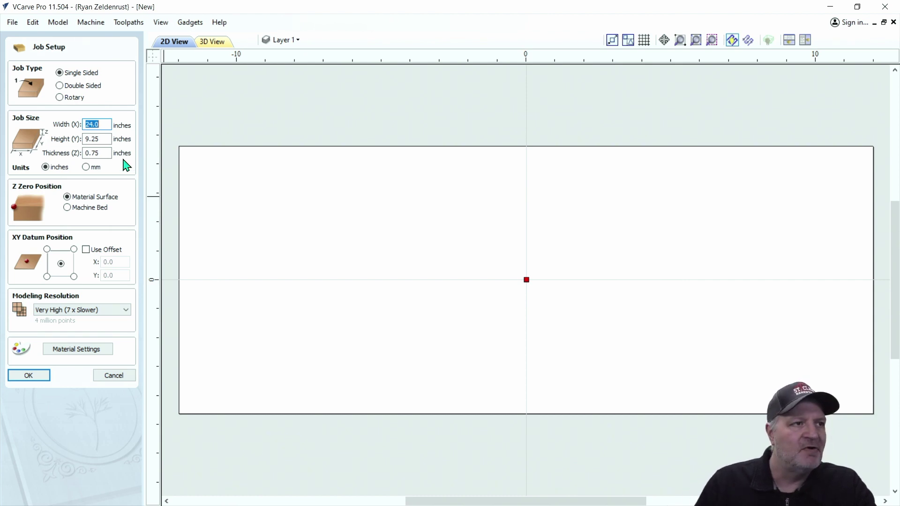
{"action": "left_click_drag", "start_coordinate": [105, 139], "coordinate": [79, 145]}
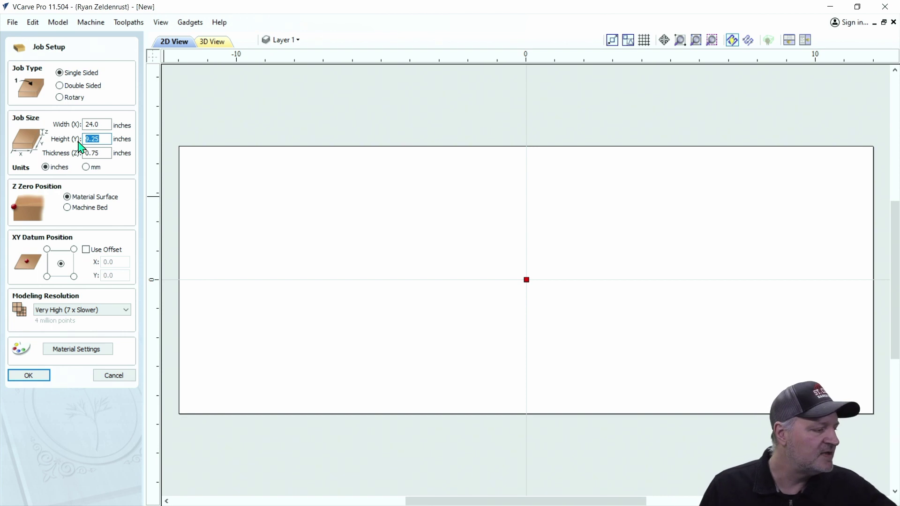
{"action": "type", "text": "15"}
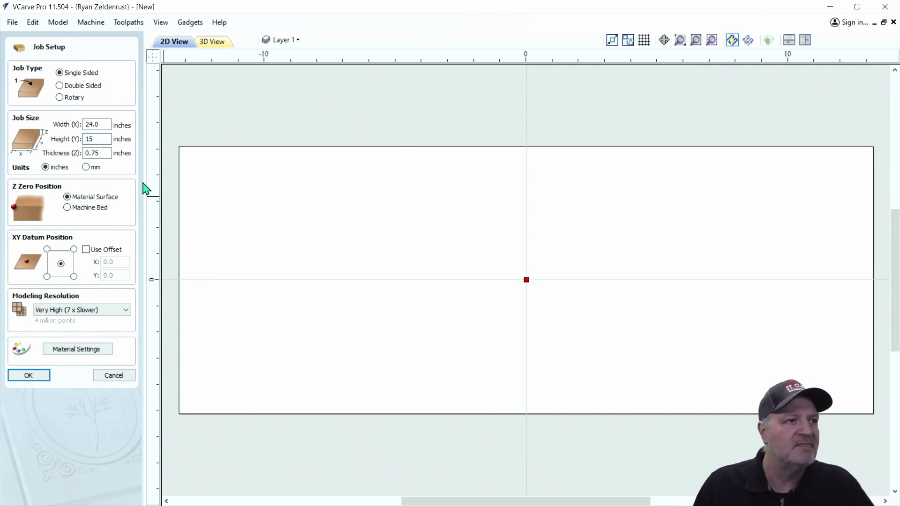
{"action": "left_click_drag", "start_coordinate": [108, 153], "coordinate": [61, 154]}
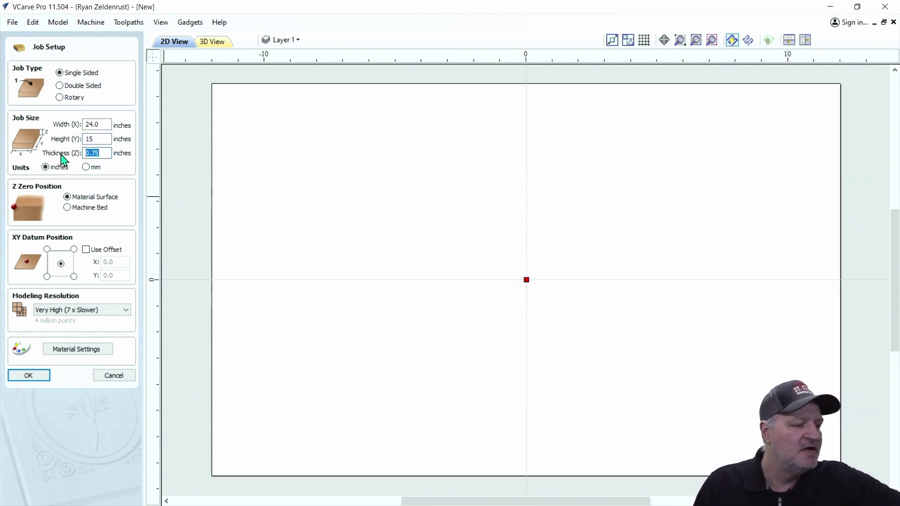
{"action": "type", "text": "4"}
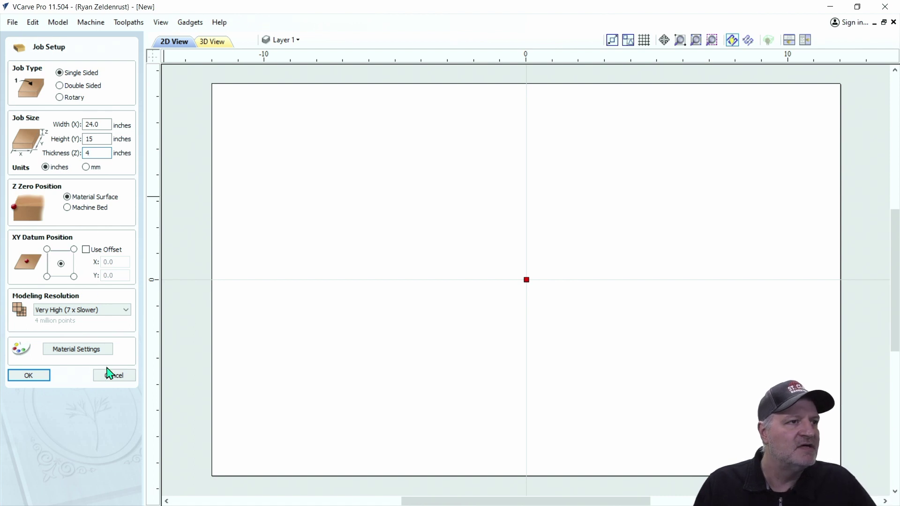
- Confirm the job size and draw a 24 x 15 inch rectangle covering the whole board
{"action": "left_click", "coordinate": [34, 380]}
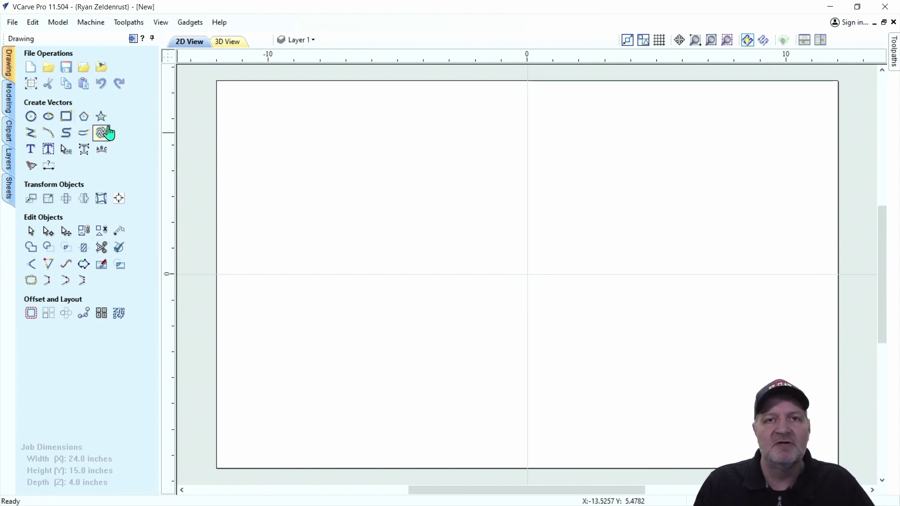
{"action": "left_click", "coordinate": [66, 118]}
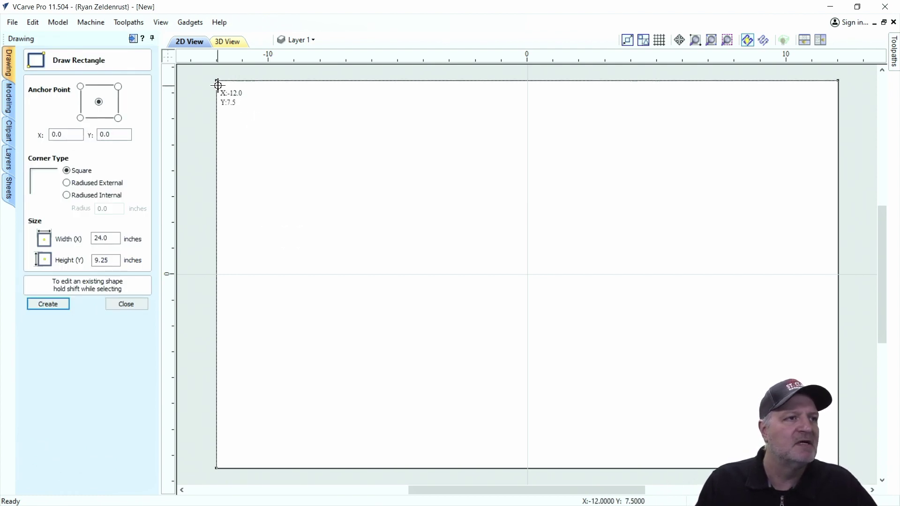
{"action": "left_click_drag", "start_coordinate": [216, 83], "coordinate": [843, 466]}
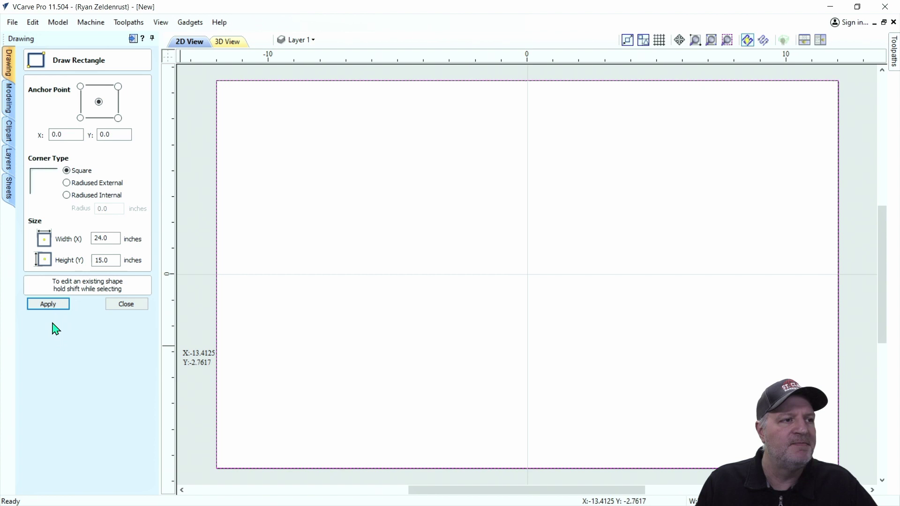
{"action": "left_click", "coordinate": [134, 306]}
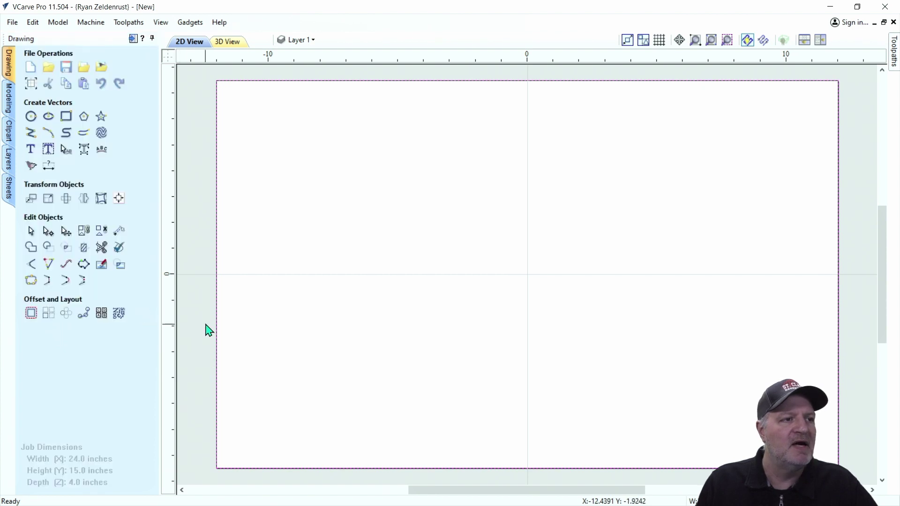
- Offset the board rectangle 0.5 inch outwards, then select the new outer rectangle
{"action": "left_click", "coordinate": [33, 314]}
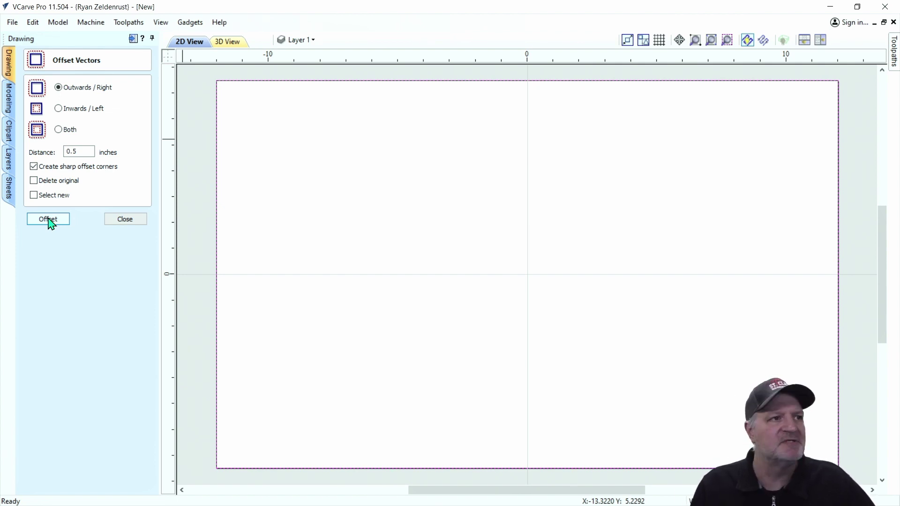
{"action": "left_click", "coordinate": [48, 219]}
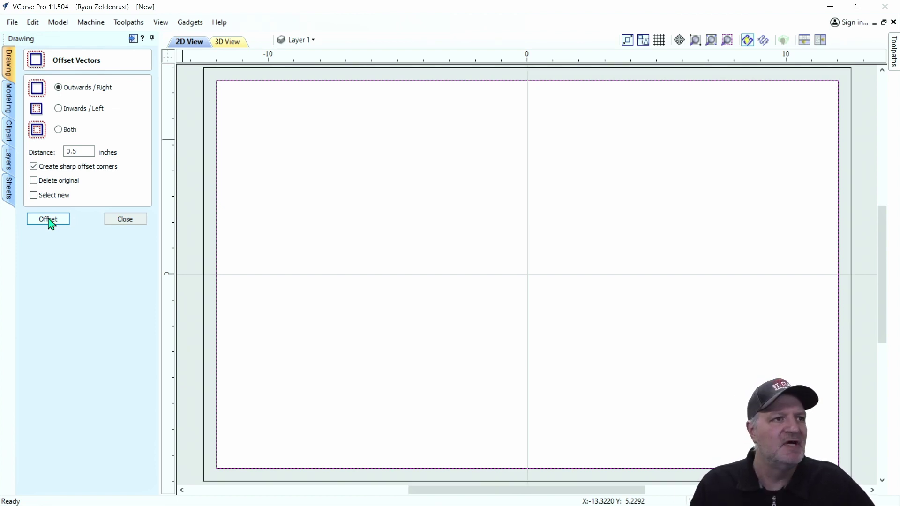
{"action": "left_click", "coordinate": [141, 221]}
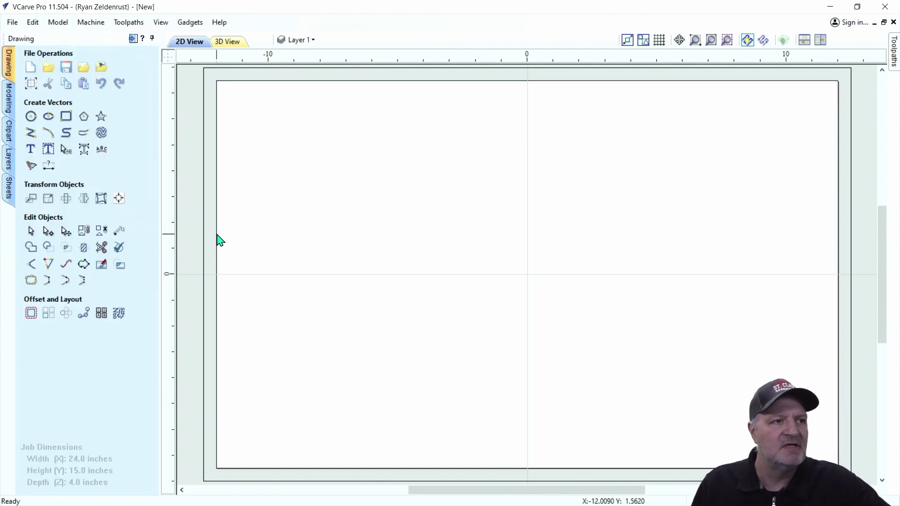
{"action": "scroll", "coordinate": [257, 185], "scroll_direction": "down", "scroll_amount": 1}
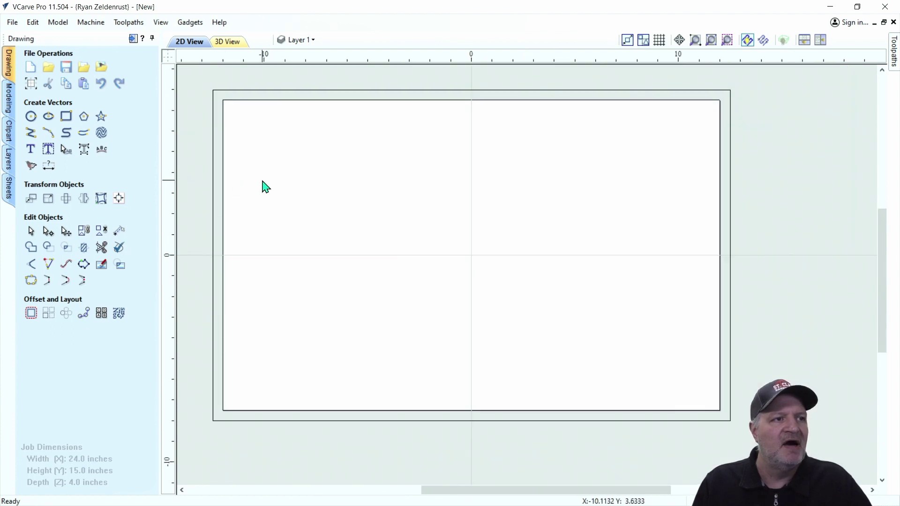
{"action": "left_click", "coordinate": [213, 223]}
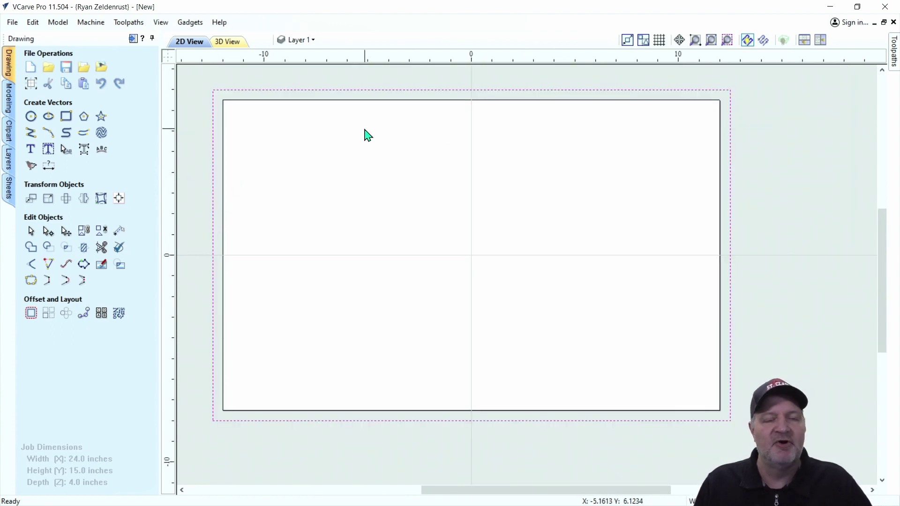
- Create a pocket toolpath whose only tool is the #45525 SPOILBOARD 1-1/8" bit, replacing both end mills
{"action": "left_click", "coordinate": [133, 39]}
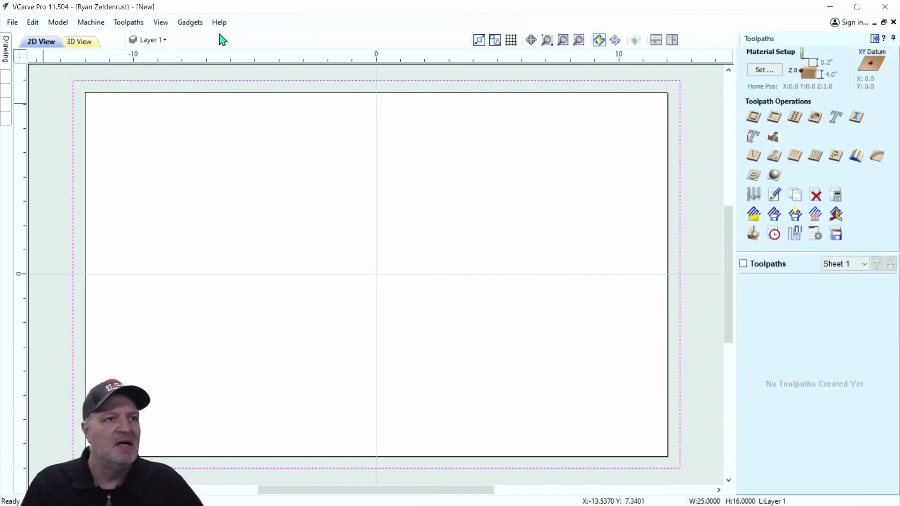
{"action": "left_click", "coordinate": [773, 120]}
{"action": "left_click", "coordinate": [811, 136]}
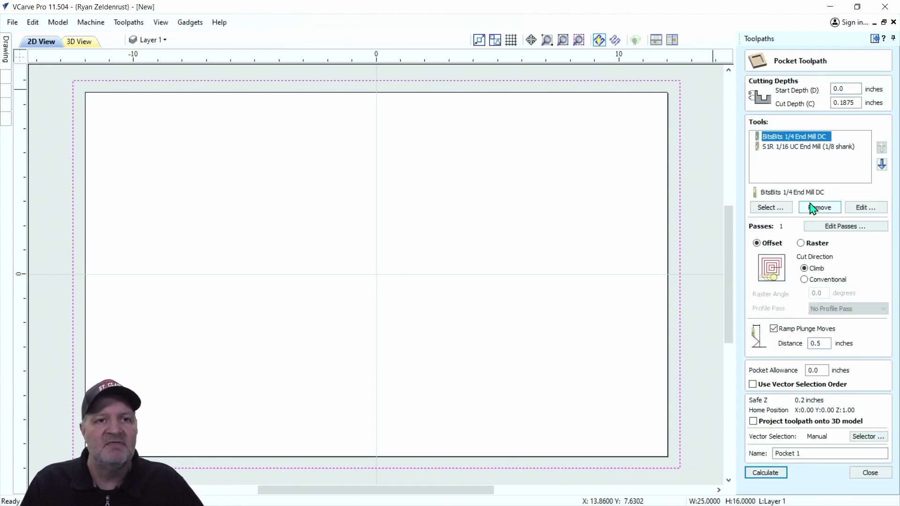
{"action": "left_click", "coordinate": [820, 207]}
{"action": "left_click", "coordinate": [813, 137]}
{"action": "left_click", "coordinate": [817, 208]}
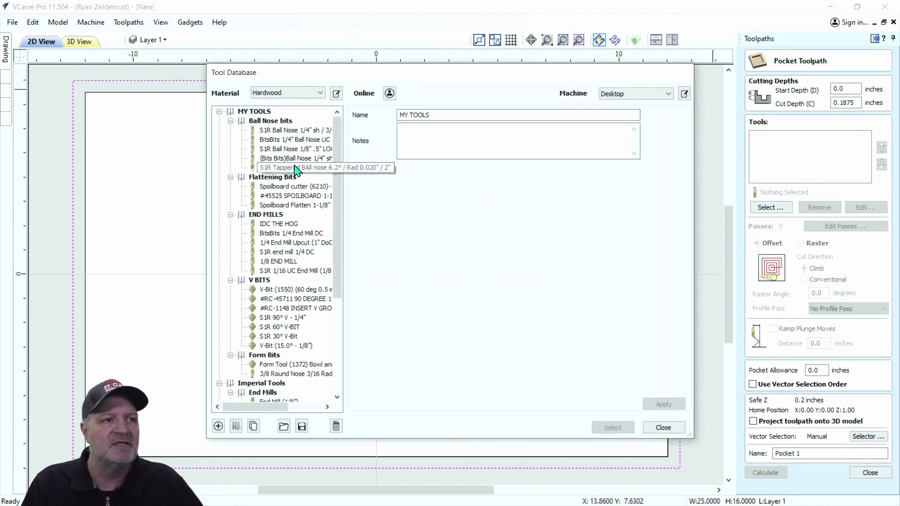
{"action": "left_click", "coordinate": [295, 197]}
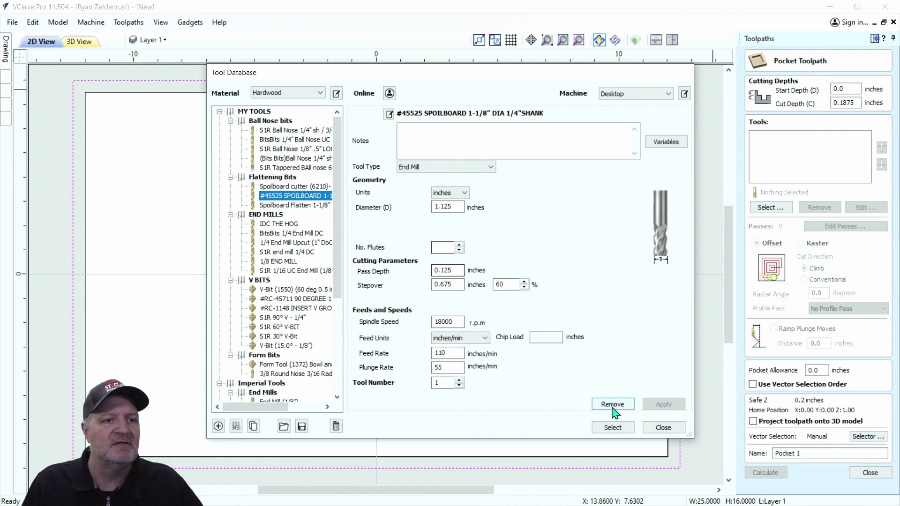
{"action": "left_click", "coordinate": [613, 427]}
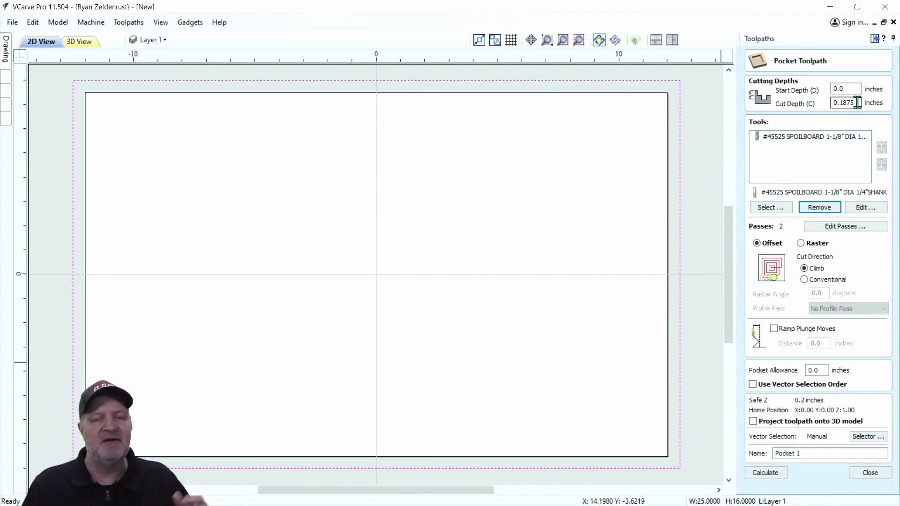
- Set the pocket cut depth to 1 inch and review the spoilboard bit's settings
{"action": "left_click_drag", "start_coordinate": [857, 102], "coordinate": [825, 103]}
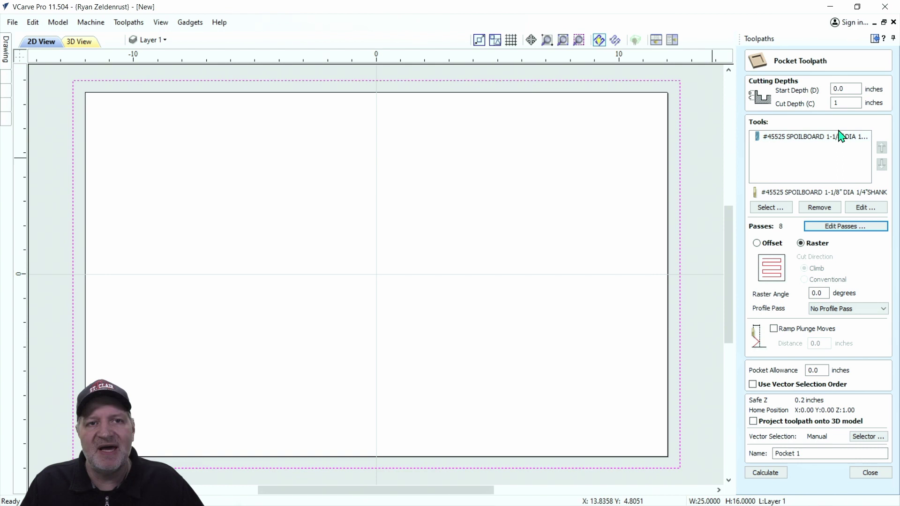
{"action": "left_click", "coordinate": [839, 140]}
{"action": "left_click", "coordinate": [866, 207]}
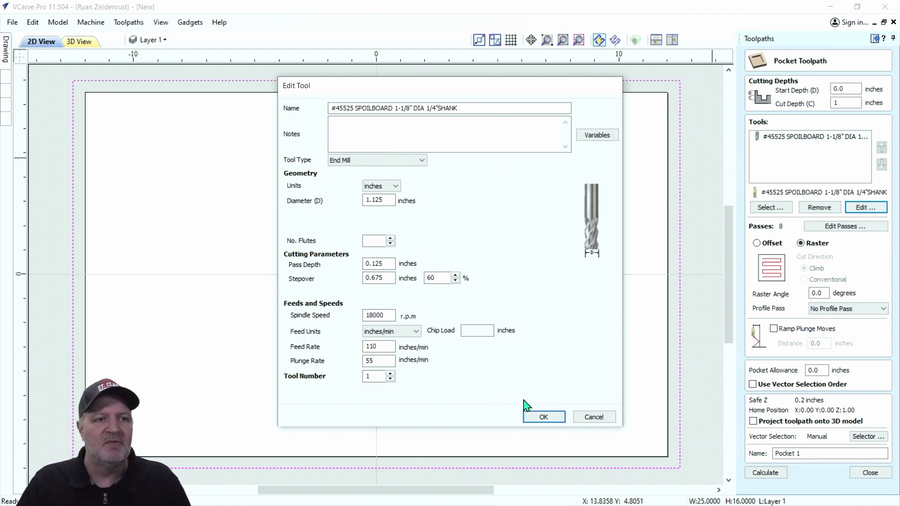
{"action": "left_click", "coordinate": [541, 418]}
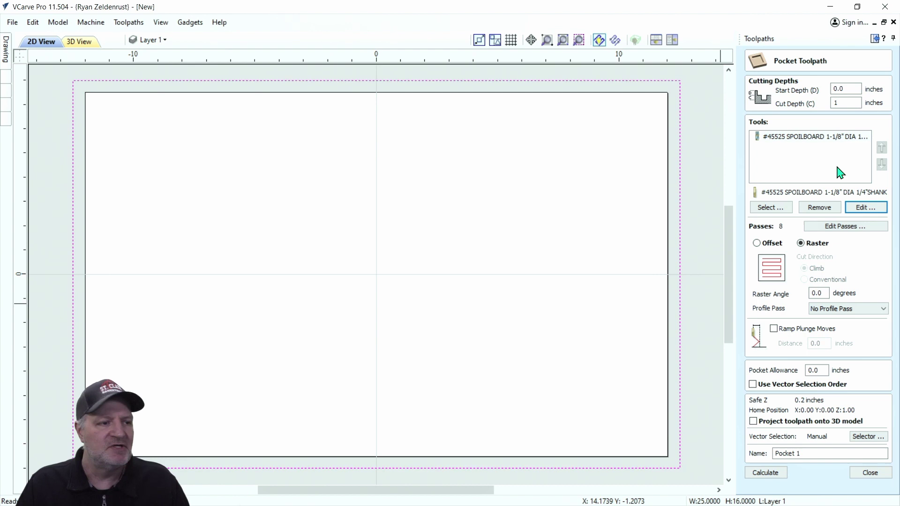
- Use Raster as the pocket clearing strategy
{"action": "left_click", "coordinate": [801, 243]}
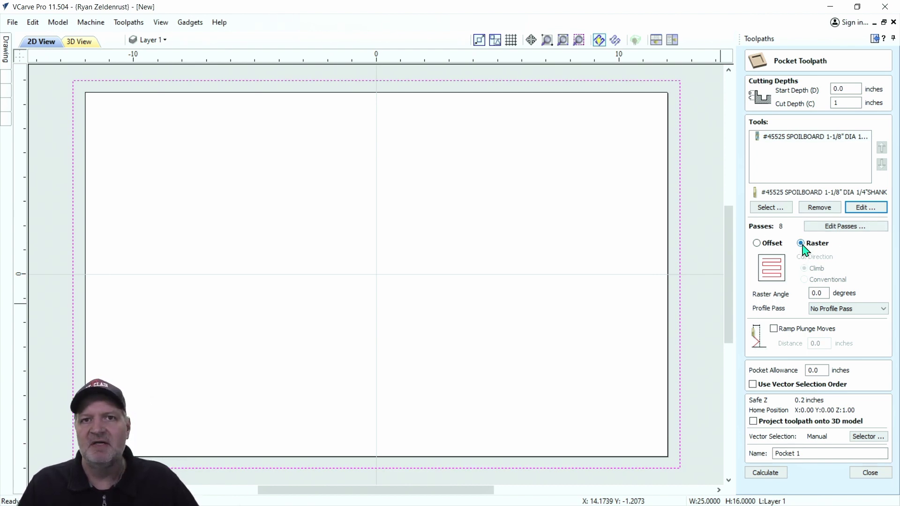
{"action": "left_click", "coordinate": [801, 245]}
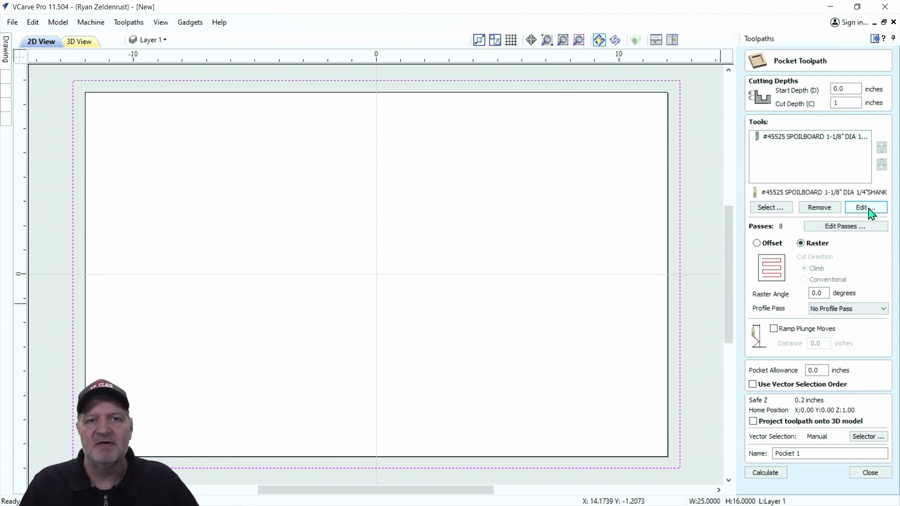
{"action": "left_click", "coordinate": [854, 228]}
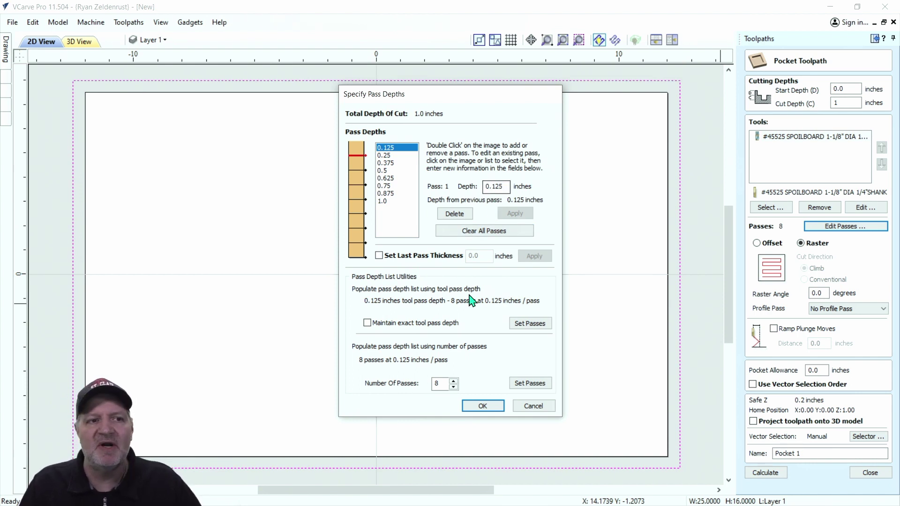
- Raise the number of passes to 20 so the 1-inch depth cuts in 0.05 inch passes
{"action": "left_click", "coordinate": [453, 384]}
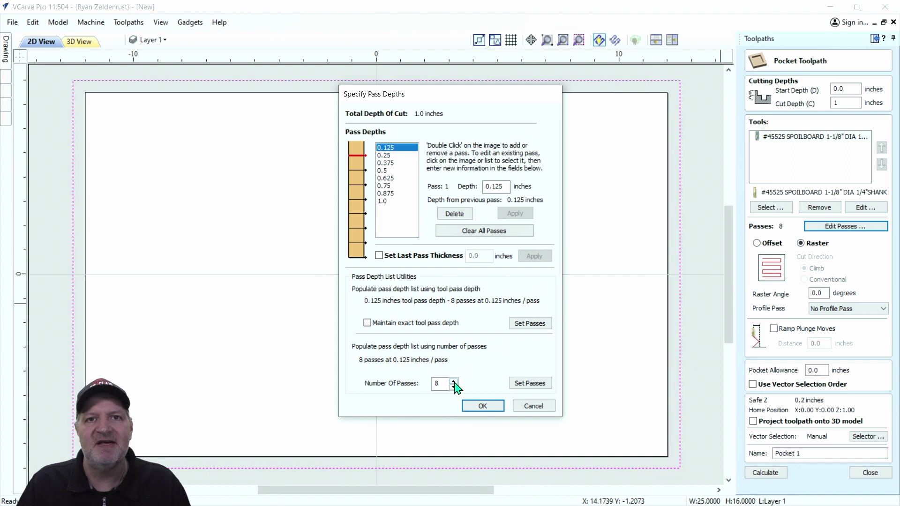
{"action": "left_click", "coordinate": [453, 381]}
{"action": "left_click", "coordinate": [453, 381]}
{"action": "left_click", "coordinate": [453, 381]}
{"action": "left_click", "coordinate": [454, 381]}
{"action": "left_click", "coordinate": [453, 381]}
{"action": "left_click", "coordinate": [453, 381]}
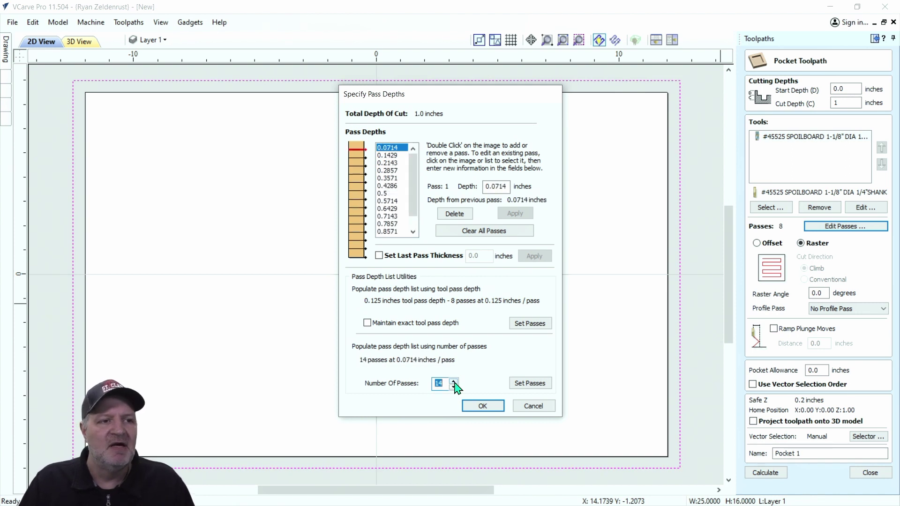
{"action": "left_click", "coordinate": [453, 381]}
{"action": "left_click", "coordinate": [453, 381]}
{"action": "left_click", "coordinate": [453, 381]}
{"action": "left_click", "coordinate": [453, 381]}
{"action": "left_click", "coordinate": [453, 381]}
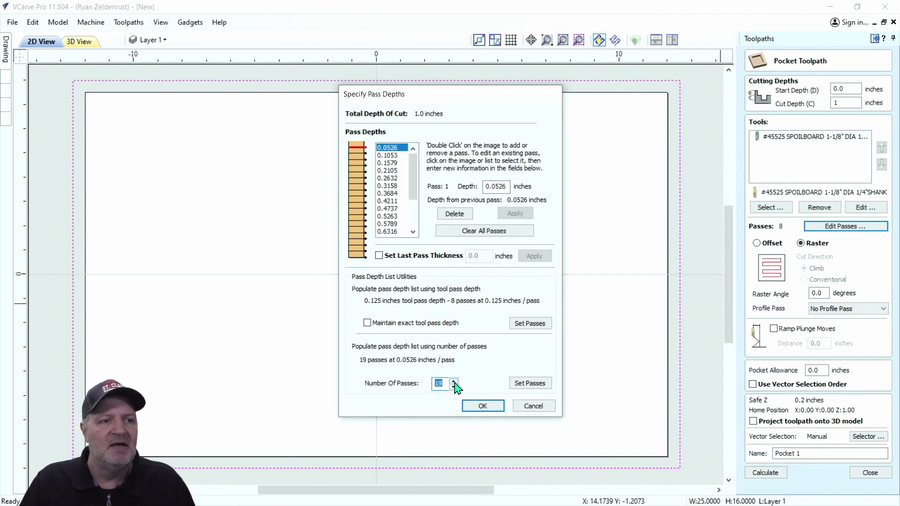
{"action": "left_click", "coordinate": [453, 381]}
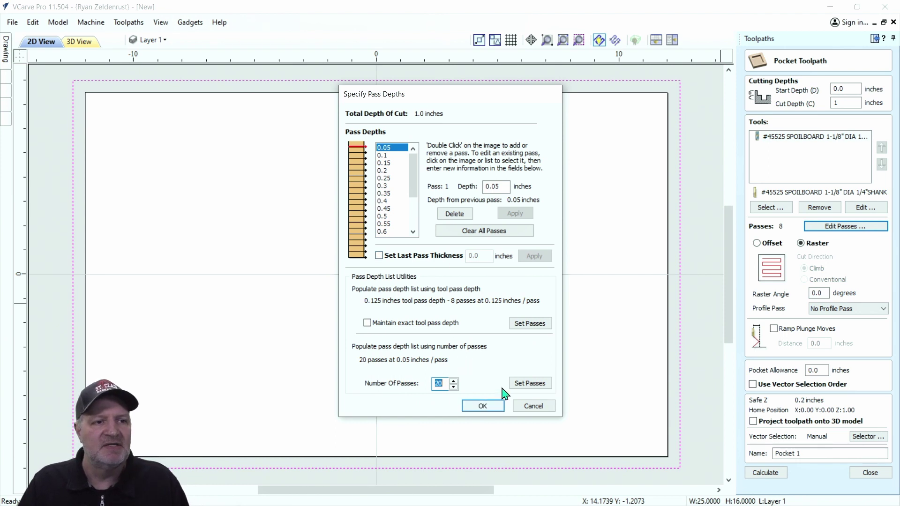
{"action": "left_click", "coordinate": [531, 383]}
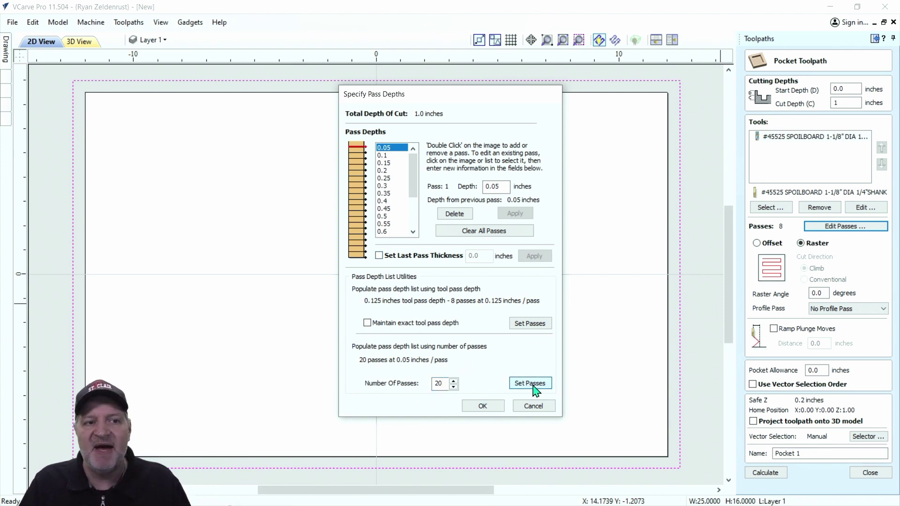
{"action": "left_click", "coordinate": [490, 408]}
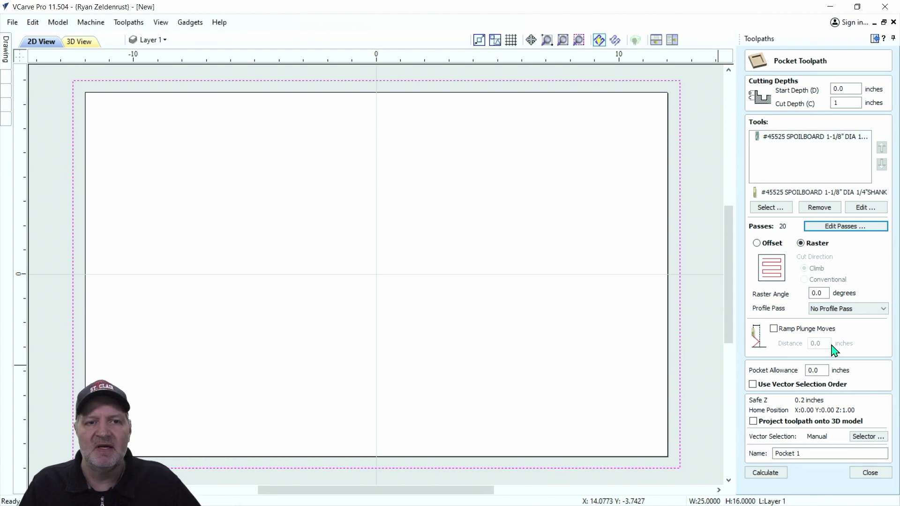
- Enable ramp plunge moves with a 0.5 inch ramp distance
{"action": "left_click", "coordinate": [773, 329]}
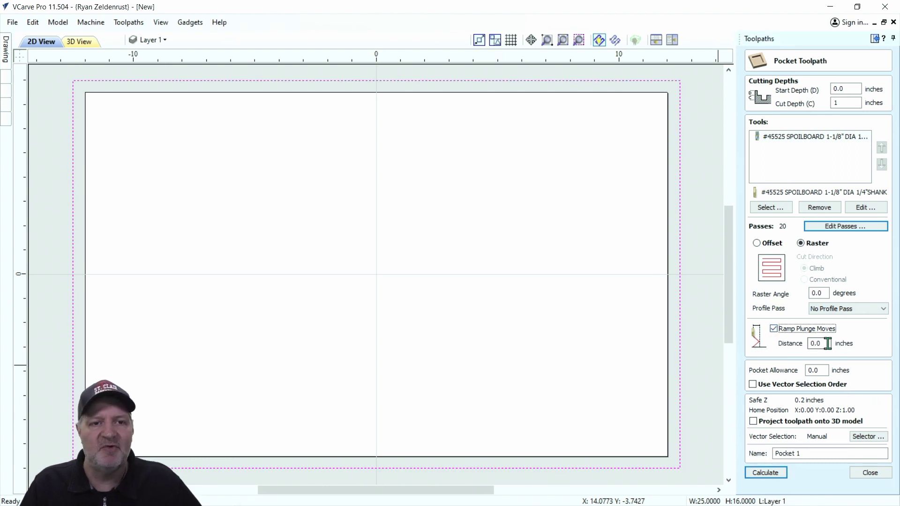
{"action": "left_click", "coordinate": [826, 344]}
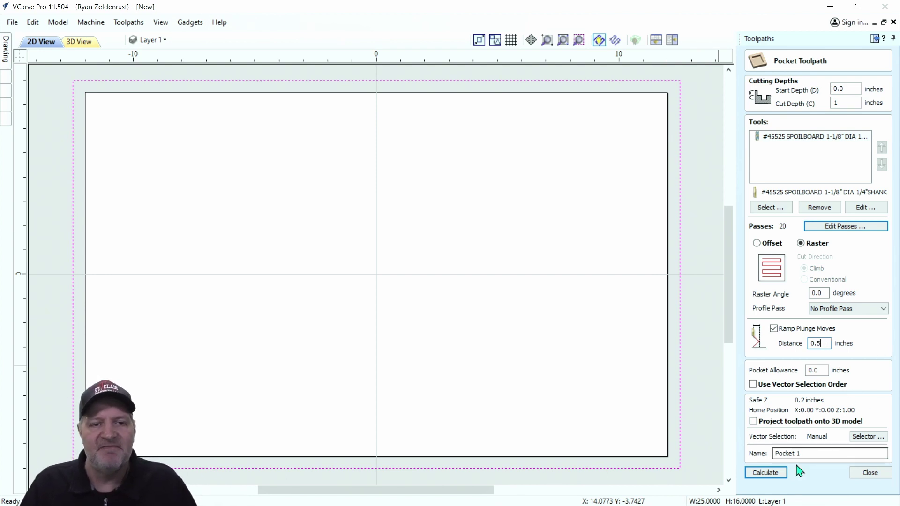
{"action": "triple_click", "coordinate": [812, 454]}
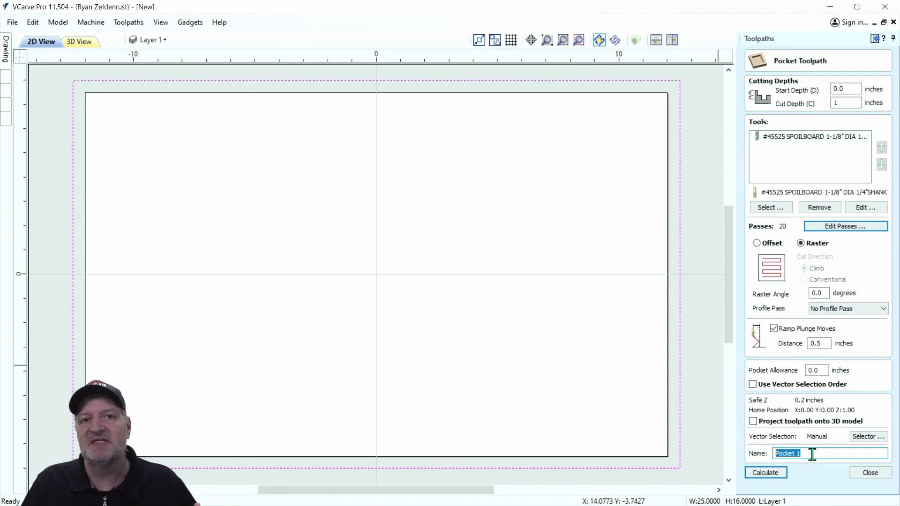
- Calculate the Pocket 1 toolpath and tilt the 3D view to inspect its raster passes
{"action": "left_click", "coordinate": [776, 473]}
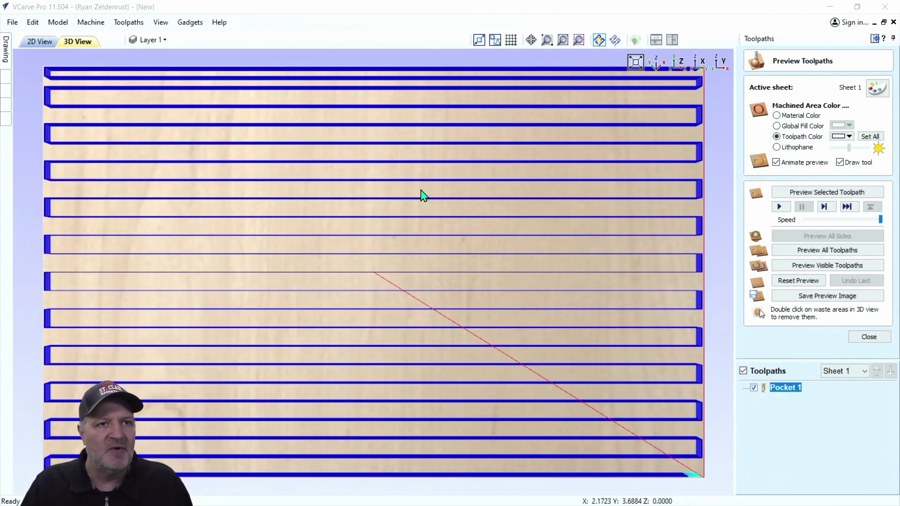
{"action": "left_click_drag", "start_coordinate": [419, 277], "coordinate": [408, 139]}
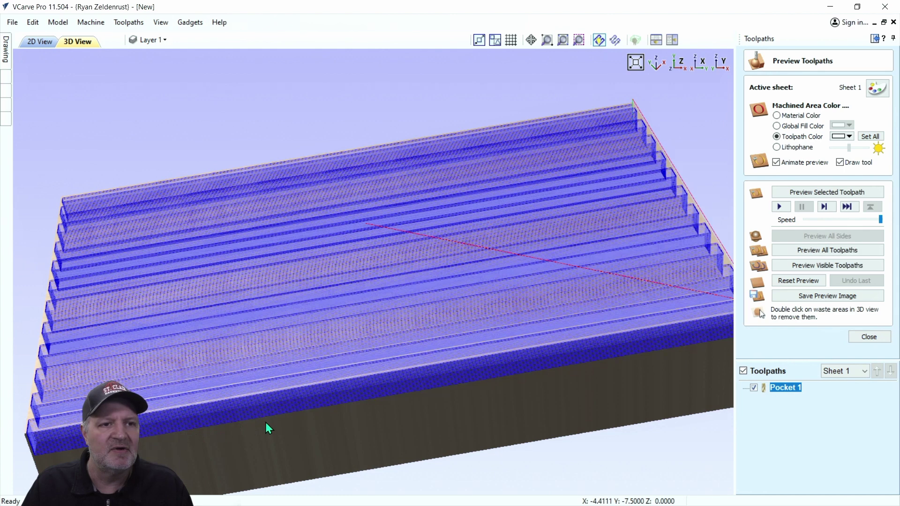
{"action": "left_click_drag", "start_coordinate": [307, 432], "coordinate": [313, 502]}
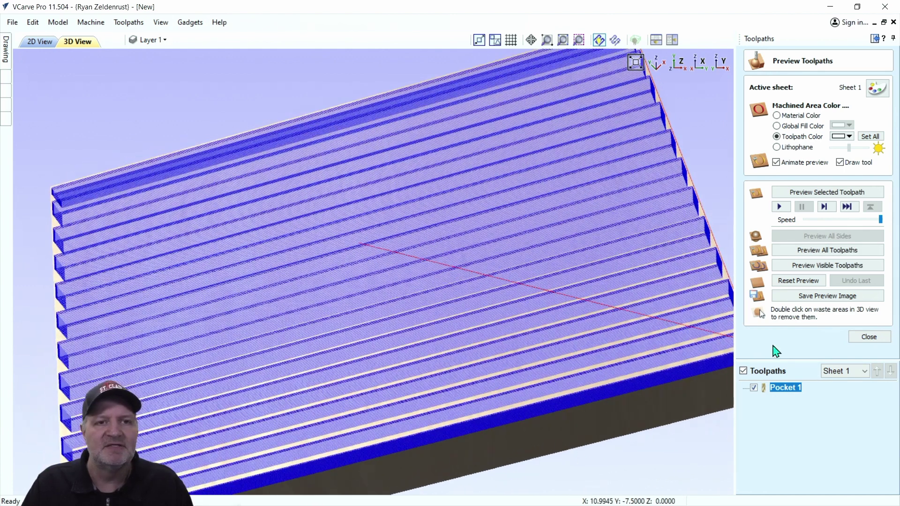
- Run Preview All Toolpaths to simulate machining the board
{"action": "left_click", "coordinate": [801, 251]}
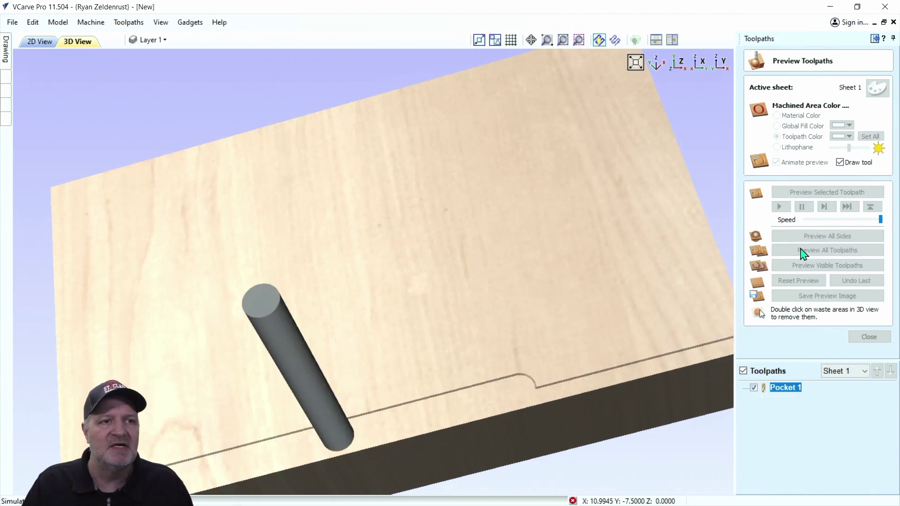